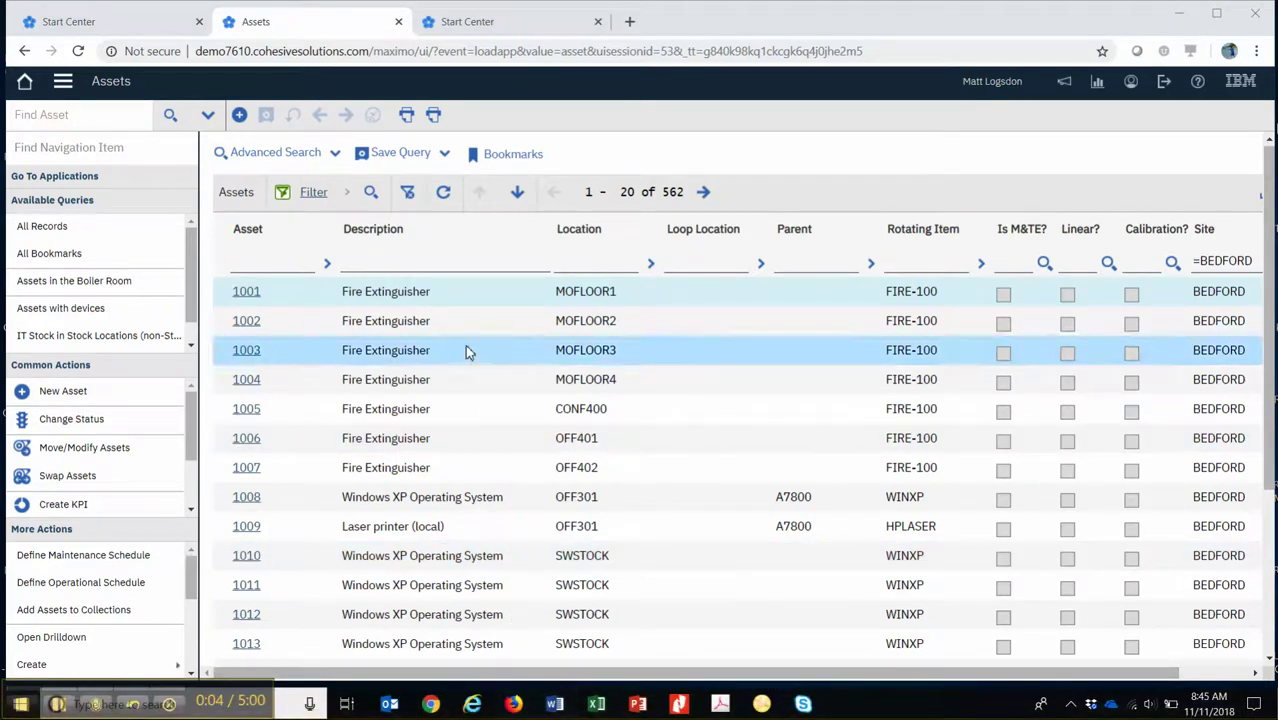
- Open the record of fire extinguisher asset 1001 and return to the asset list
{"action": "left_click", "coordinate": [246, 292]}
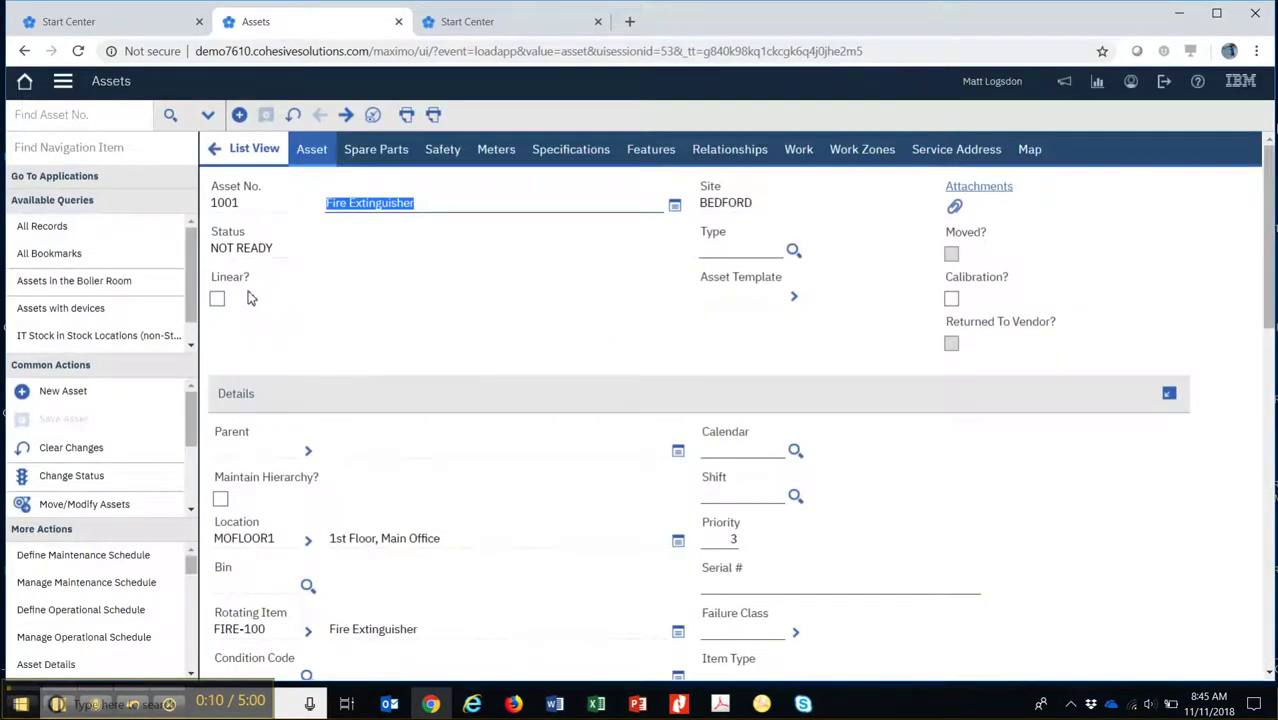
{"action": "left_click", "coordinate": [241, 157]}
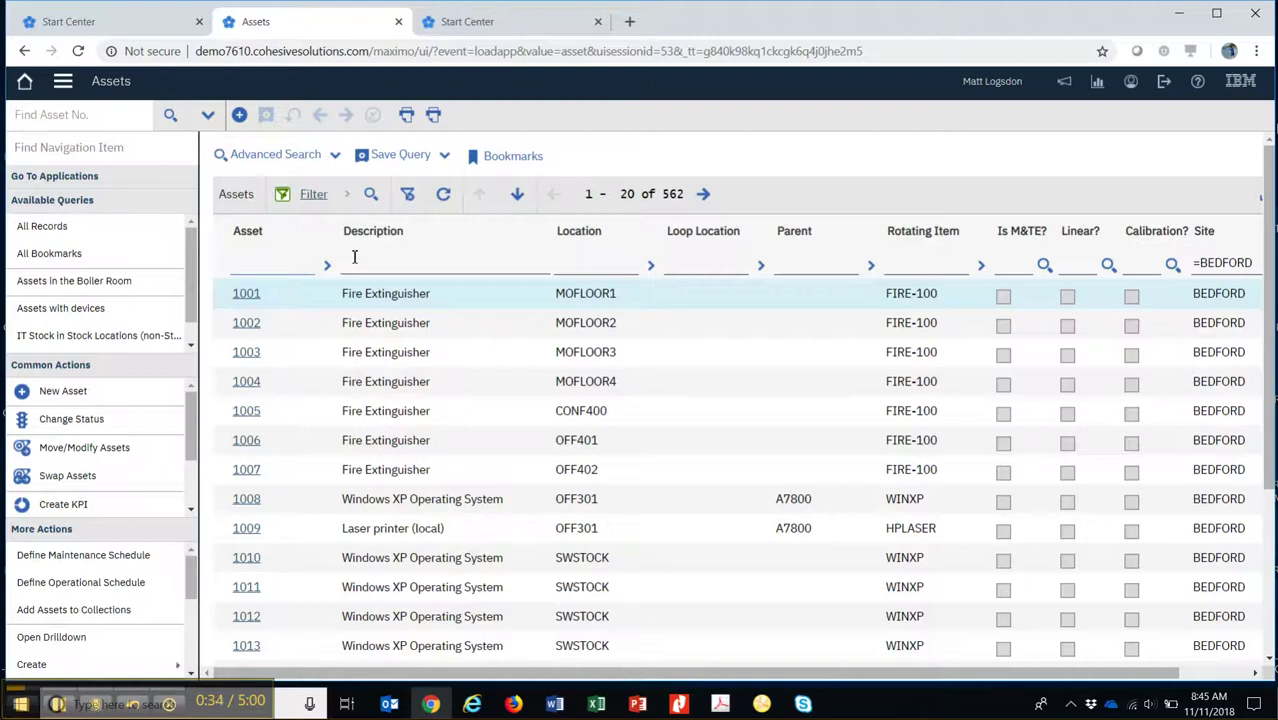
- Filter the asset list by asset number 11430 and open the record of that exact asset
{"action": "type", "text": "11430"}
{"action": "key", "text": "Return"}
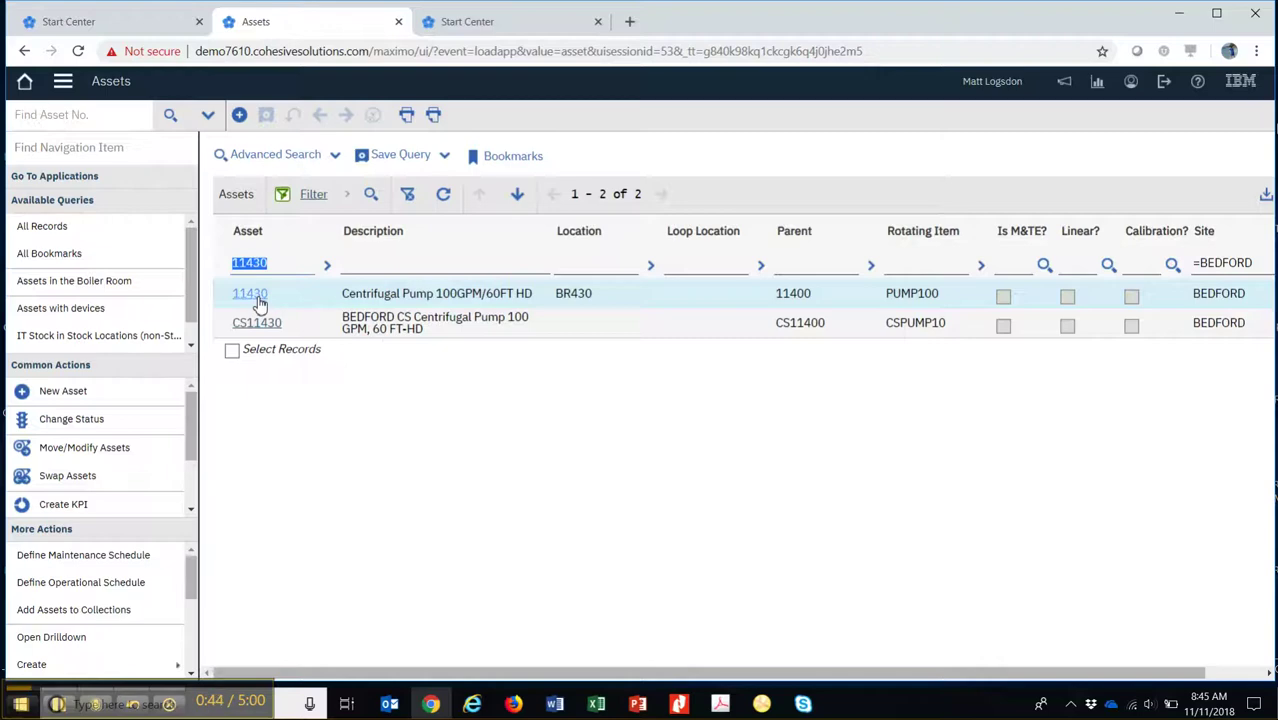
{"action": "left_click", "coordinate": [257, 298]}
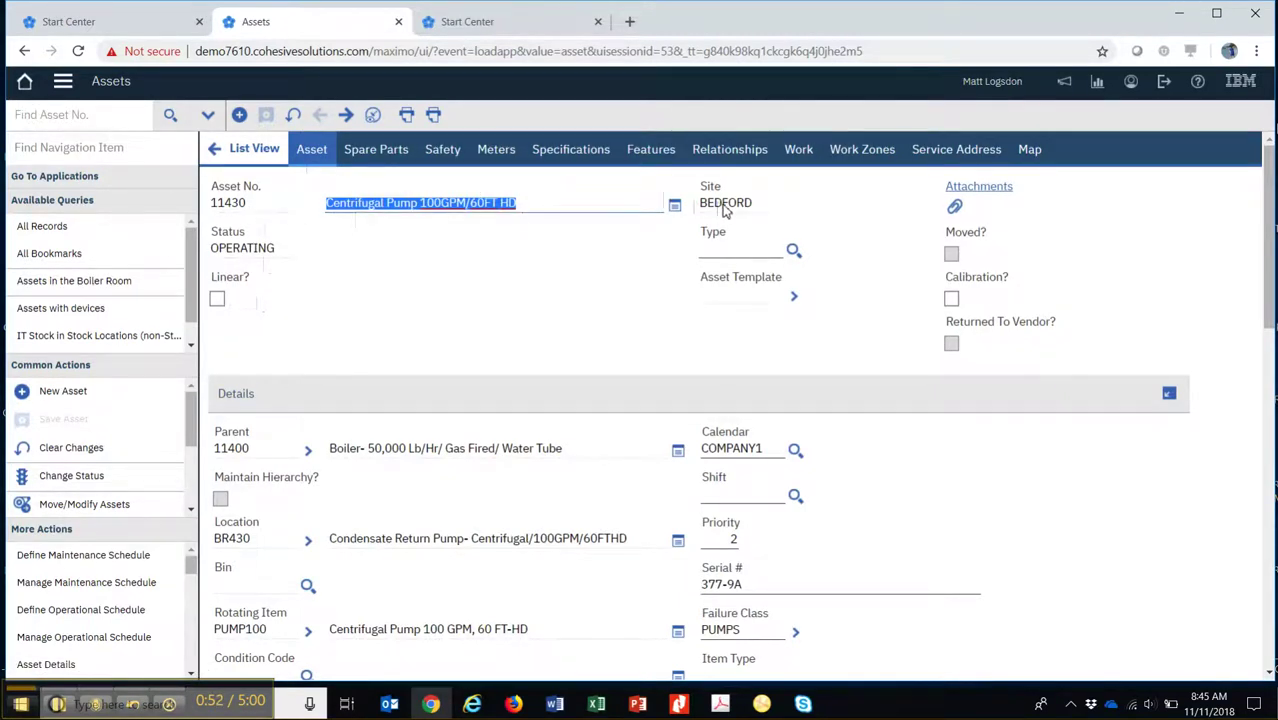
- Look over the selectable asset types without choosing one, and view the pump record's attachments
{"action": "left_click", "coordinate": [793, 253]}
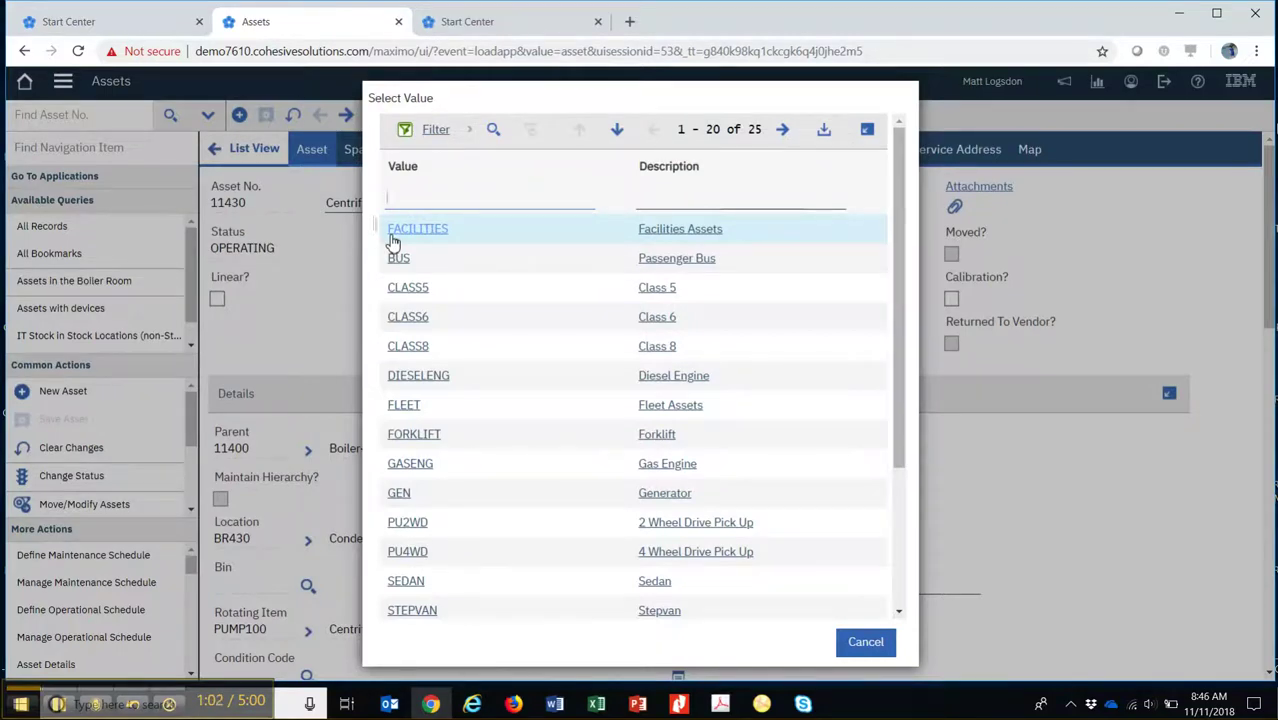
{"action": "left_click", "coordinate": [867, 650]}
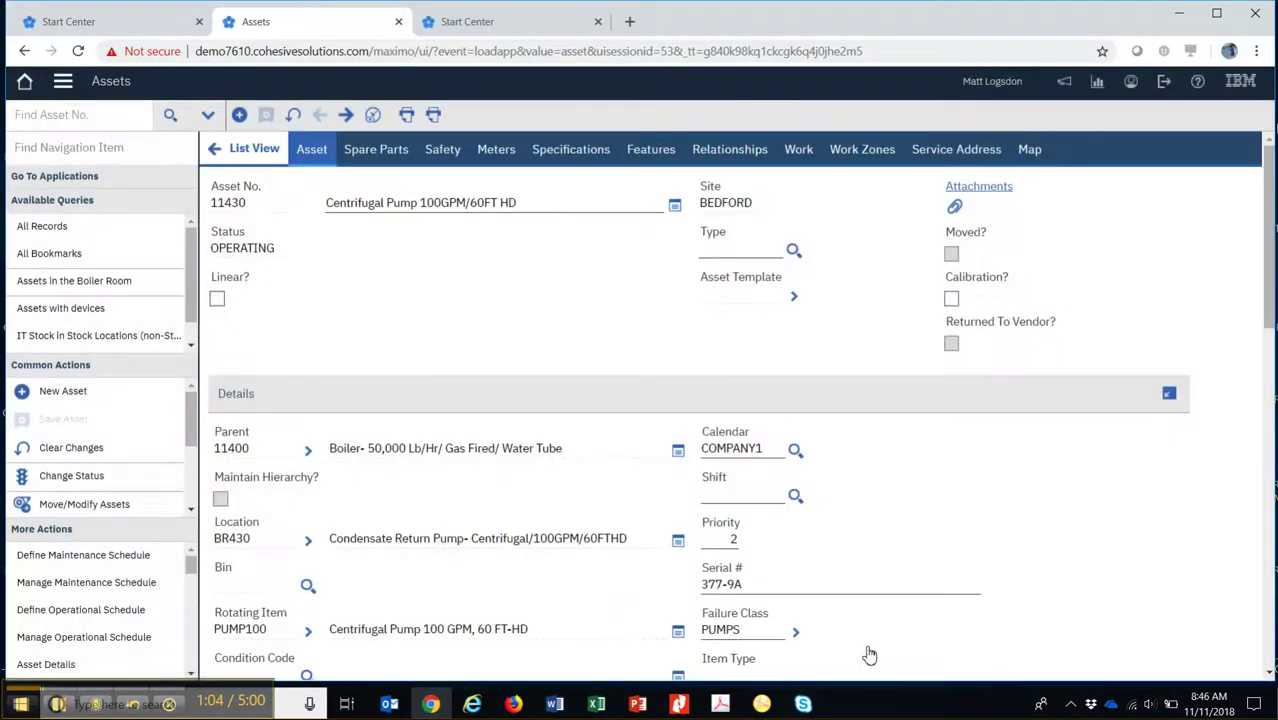
{"action": "left_click", "coordinate": [955, 207]}
{"action": "mouse_move", "coordinate": [975, 253]}
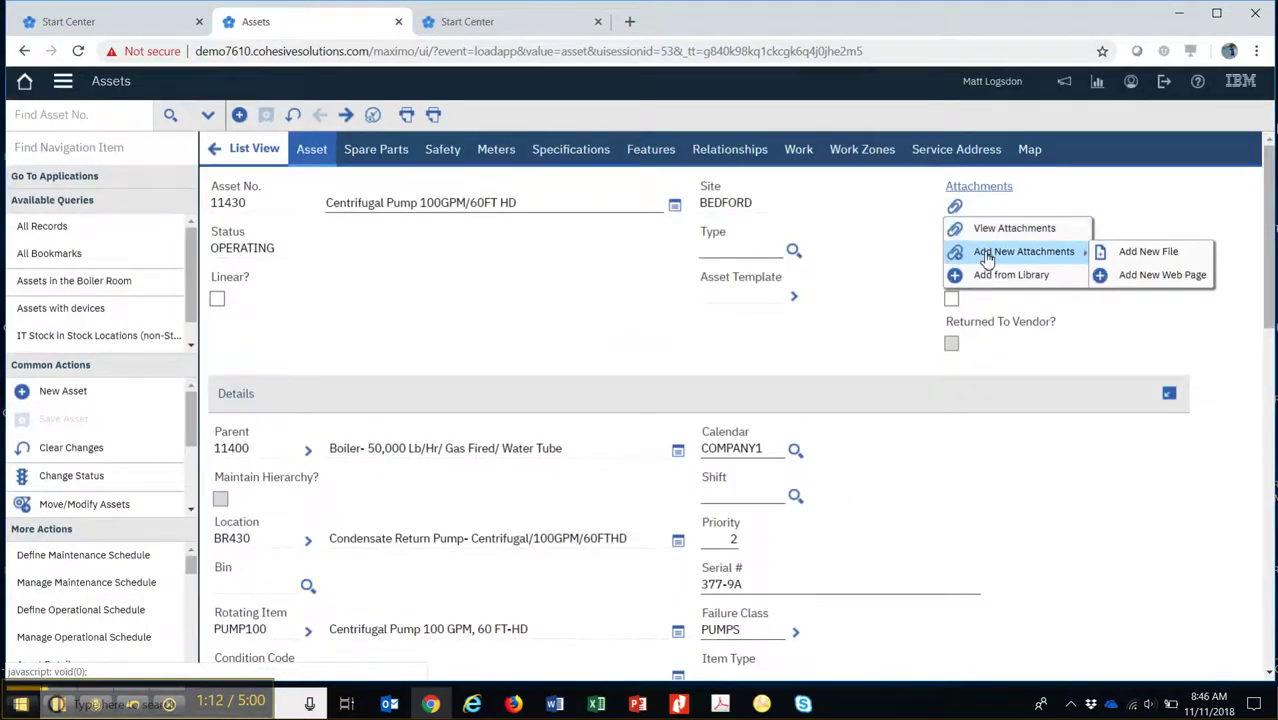
{"action": "left_click", "coordinate": [1010, 230]}
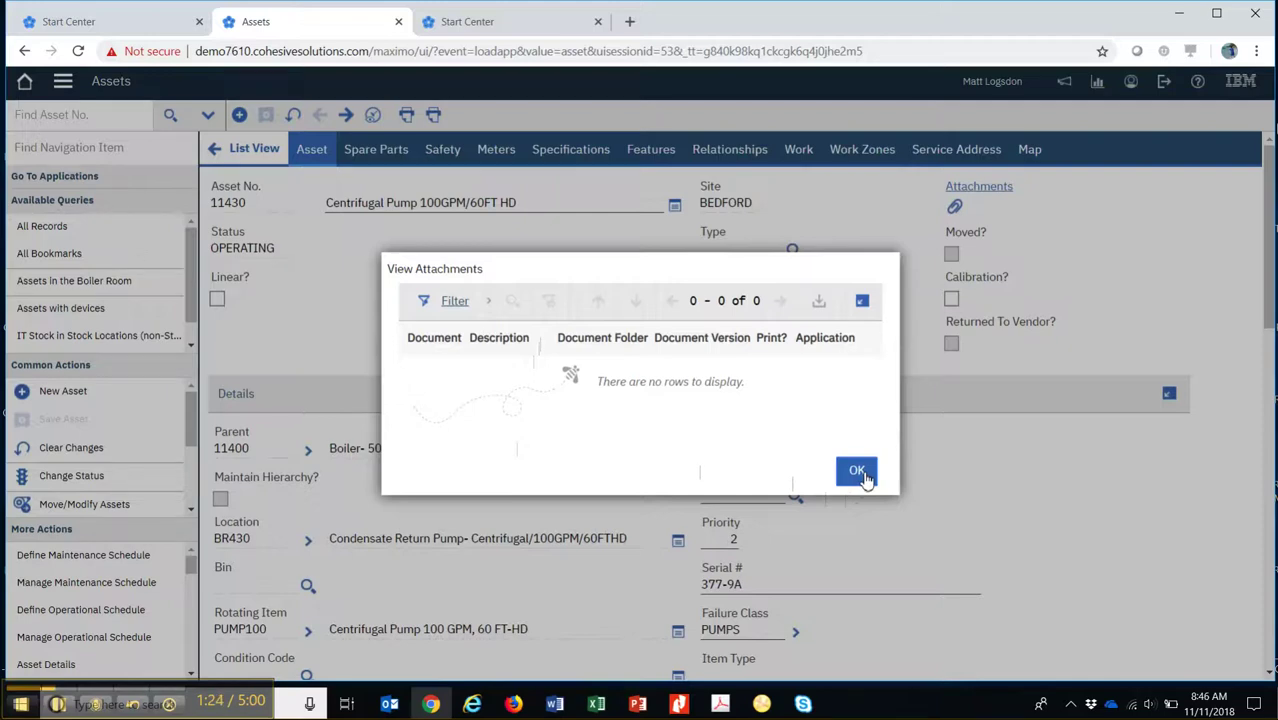
{"action": "left_click", "coordinate": [857, 471]}
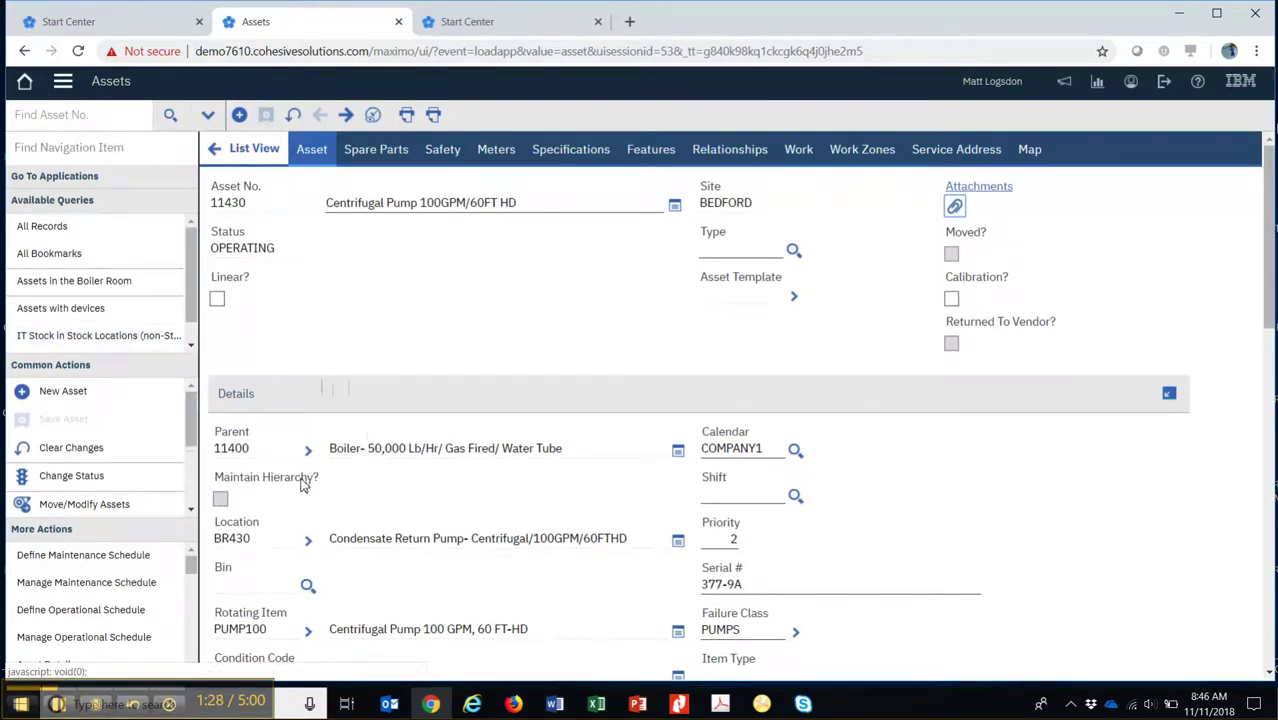
- Examine the pump record's details, address information, purchase information and costs
{"action": "scroll", "coordinate": [366, 498], "scroll_direction": "down", "scroll_amount": 1}
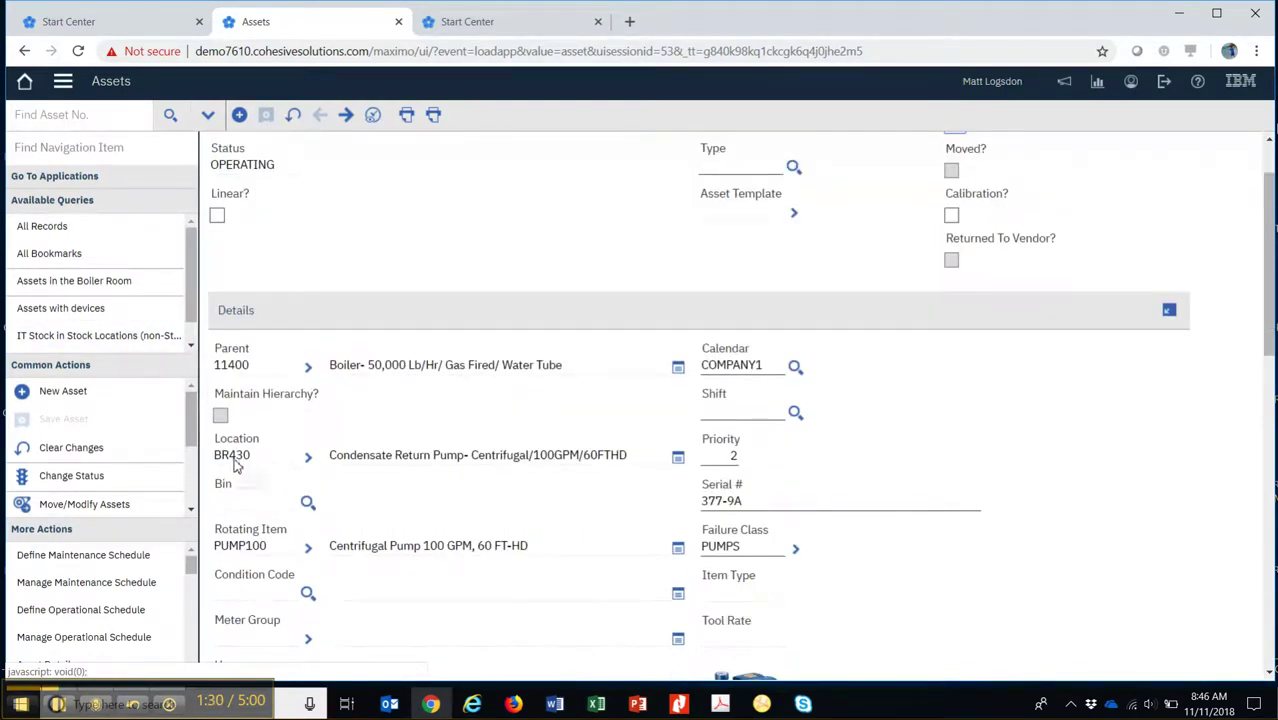
{"action": "scroll", "coordinate": [404, 545], "scroll_direction": "down", "scroll_amount": 3}
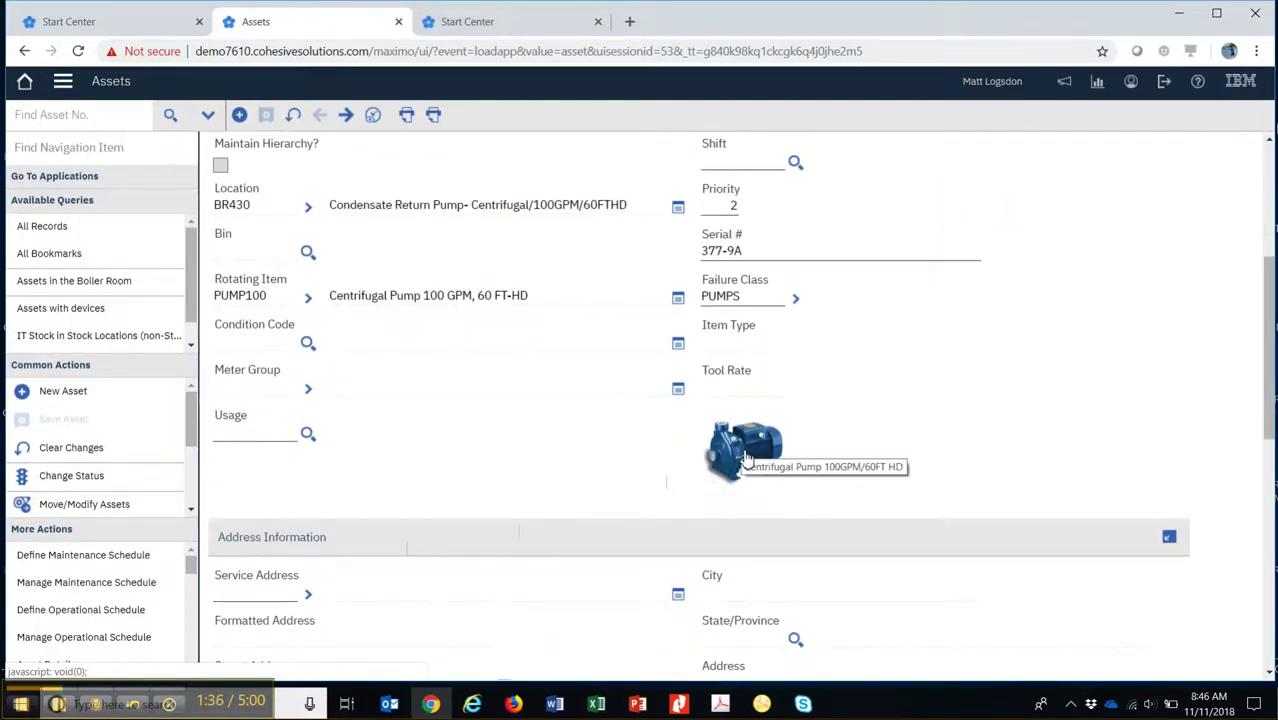
{"action": "scroll", "coordinate": [745, 458], "scroll_direction": "down", "scroll_amount": 3}
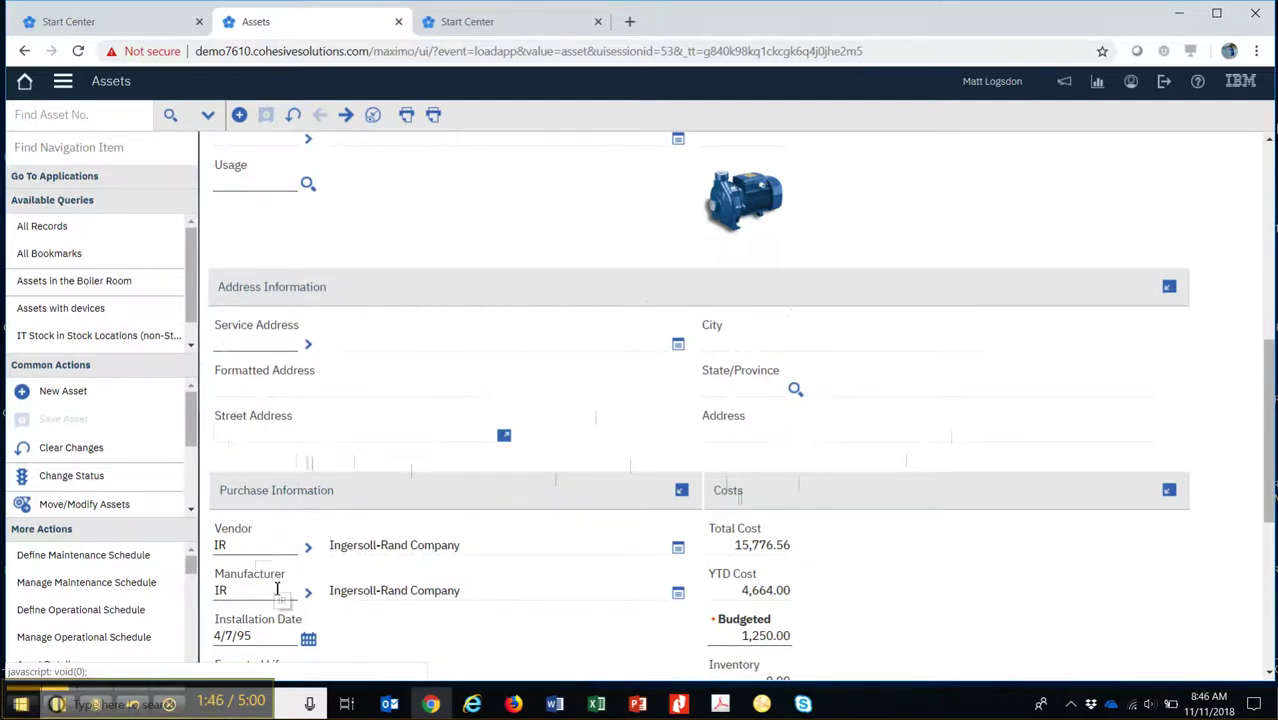
{"action": "scroll", "coordinate": [278, 590], "scroll_direction": "down", "scroll_amount": 2}
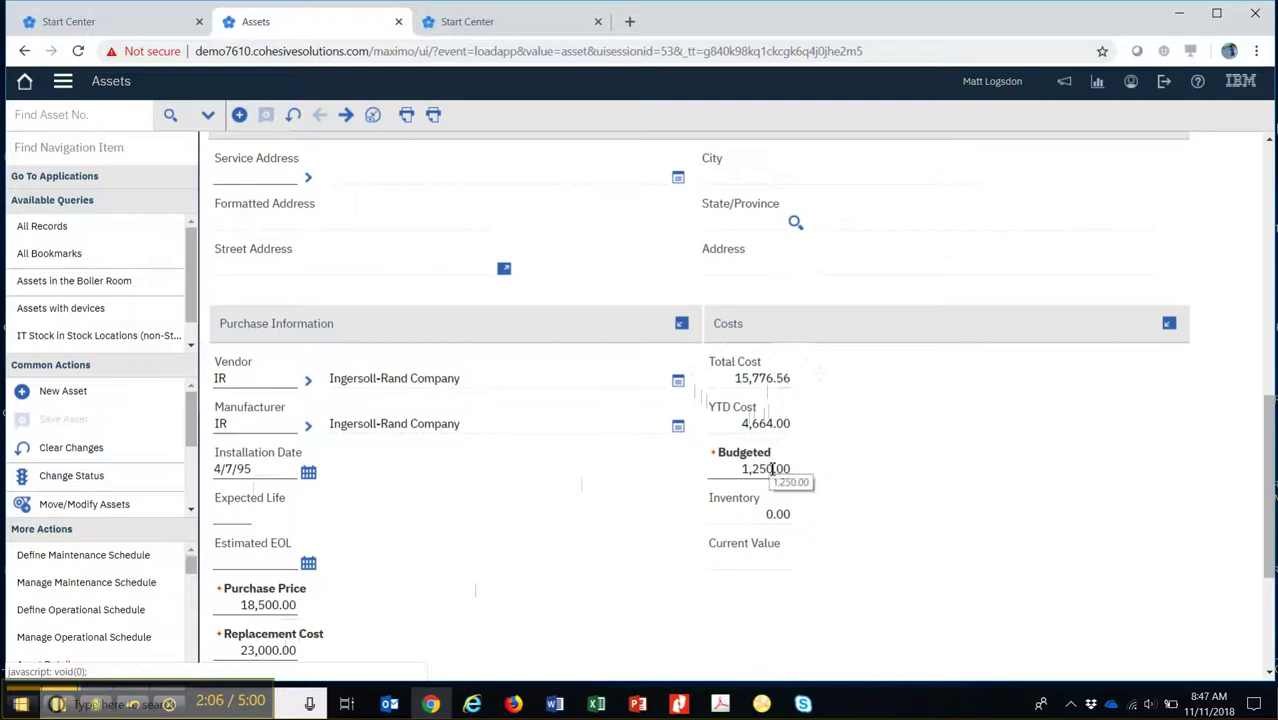
{"action": "scroll", "coordinate": [768, 465], "scroll_direction": "up", "scroll_amount": 10}
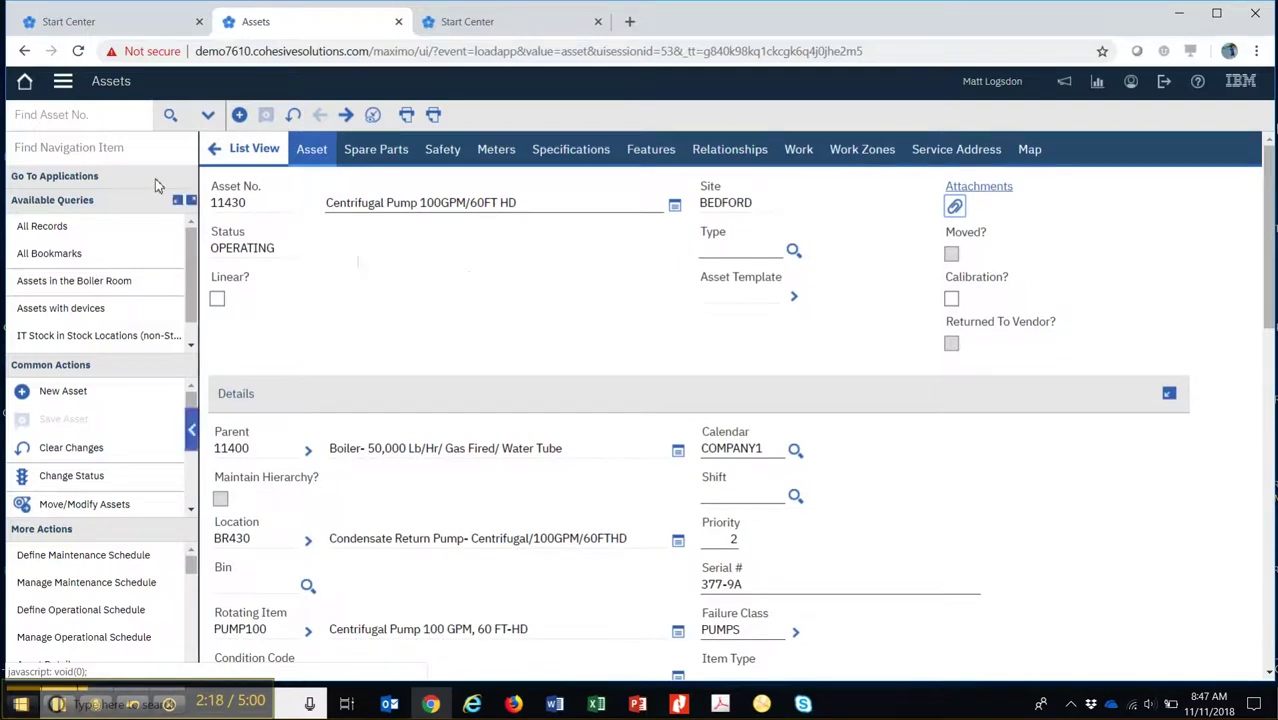
- Return to the asset list and clear the asset number filter to list all the site's assets again
{"action": "left_click", "coordinate": [240, 150]}
{"action": "double_click", "coordinate": [288, 258]}
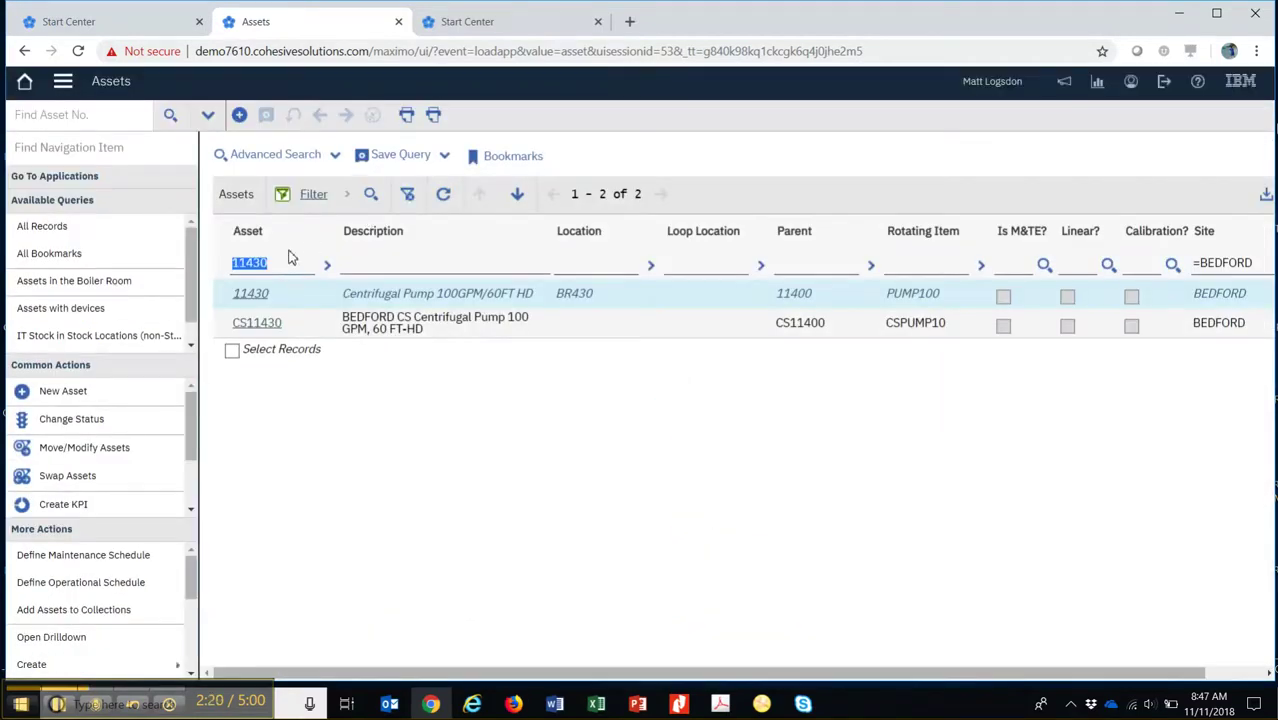
{"action": "key", "text": "BackSpace"}
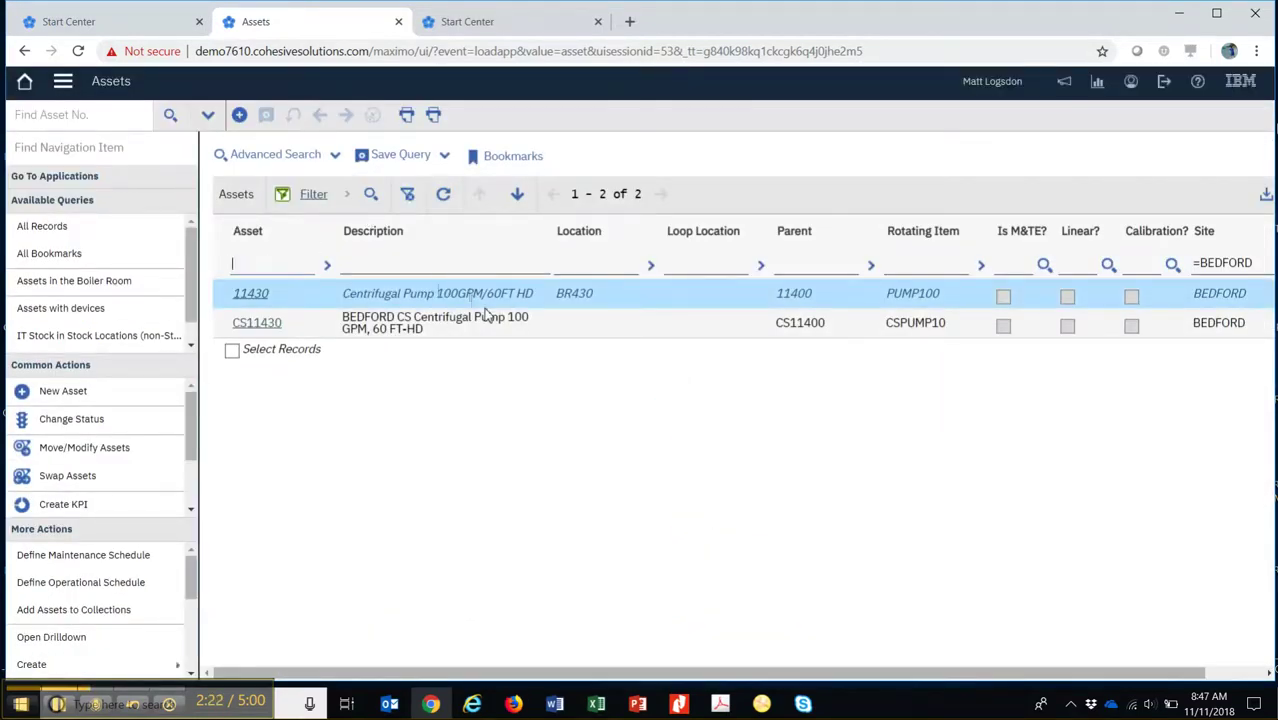
{"action": "key", "text": "Return"}
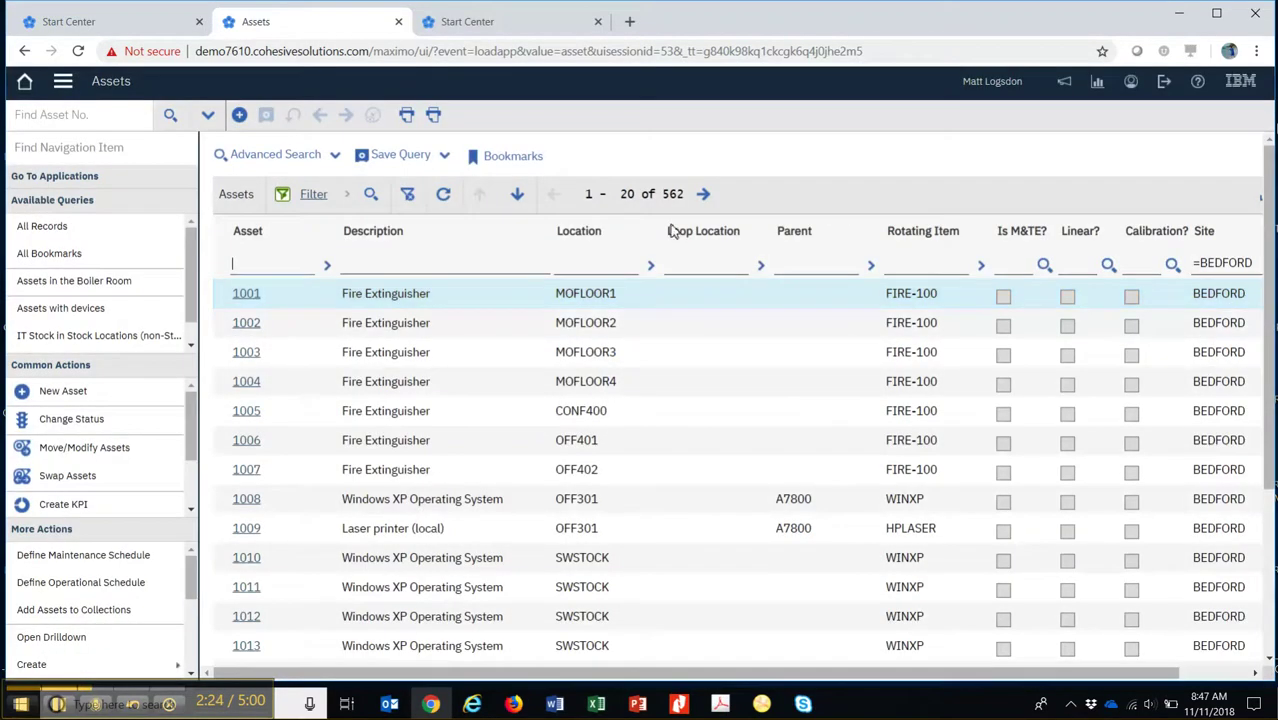
- Filter the asset list by location br430
{"action": "left_click", "coordinate": [601, 264]}
{"action": "type", "text": "br430"}
{"action": "key", "text": "Return"}
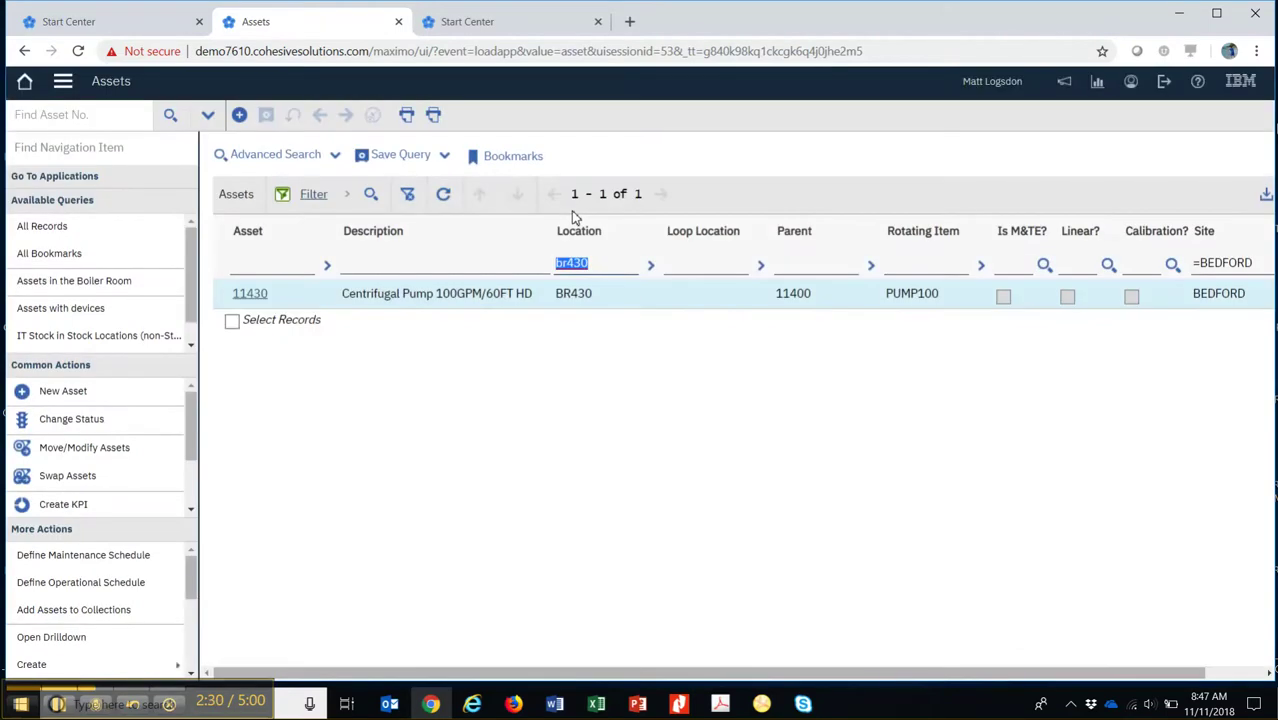
- Set the location filter to br so the list covers every location containing those letters
{"action": "key", "text": "BackSpace"}
{"action": "type", "text": "br"}
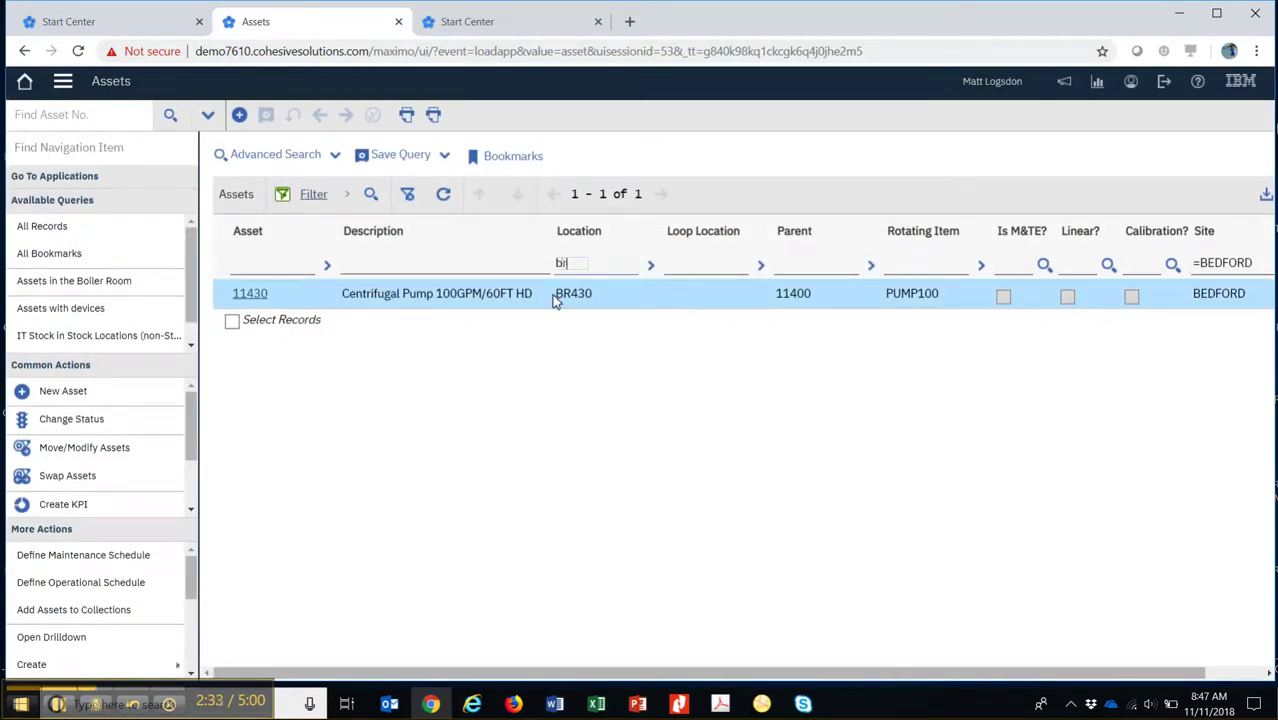
{"action": "key", "text": "Return"}
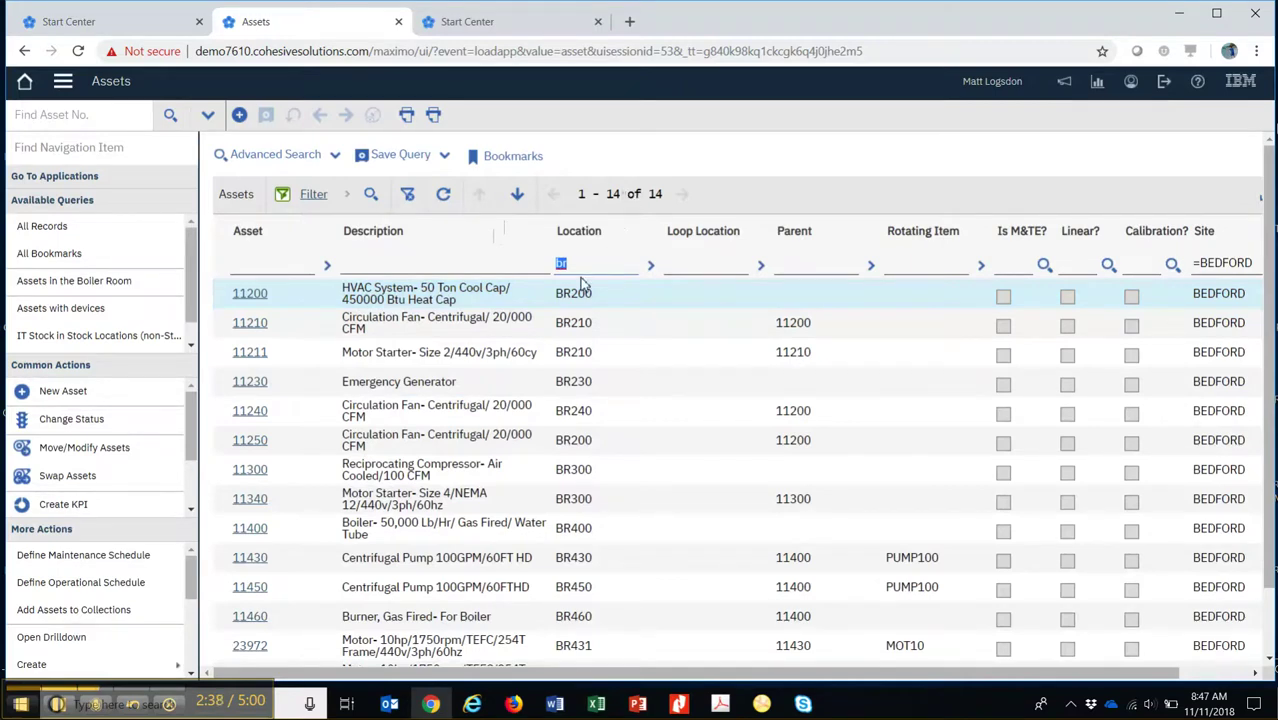
{"action": "left_click", "coordinate": [578, 296]}
- Save the current query as "Asset at Location with BR", with the same text as its description, and make it the default
{"action": "left_click", "coordinate": [400, 156]}
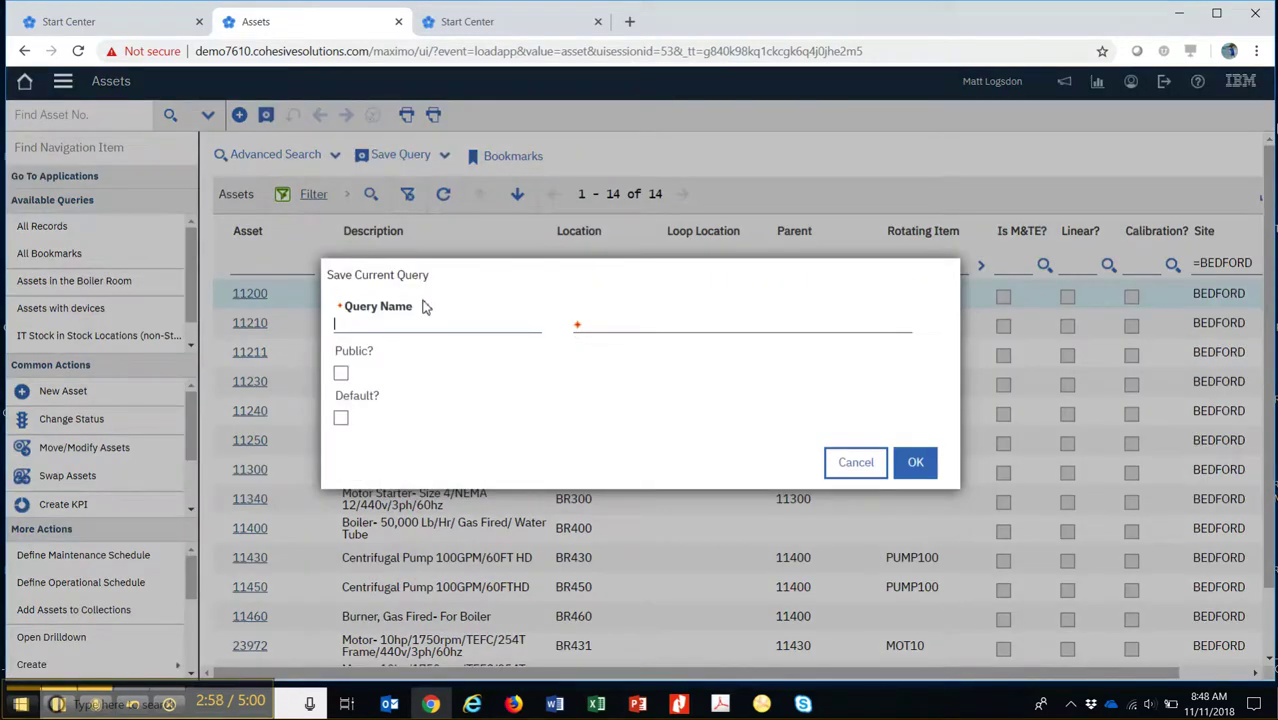
{"action": "type", "text": "Asset at Locatio"}
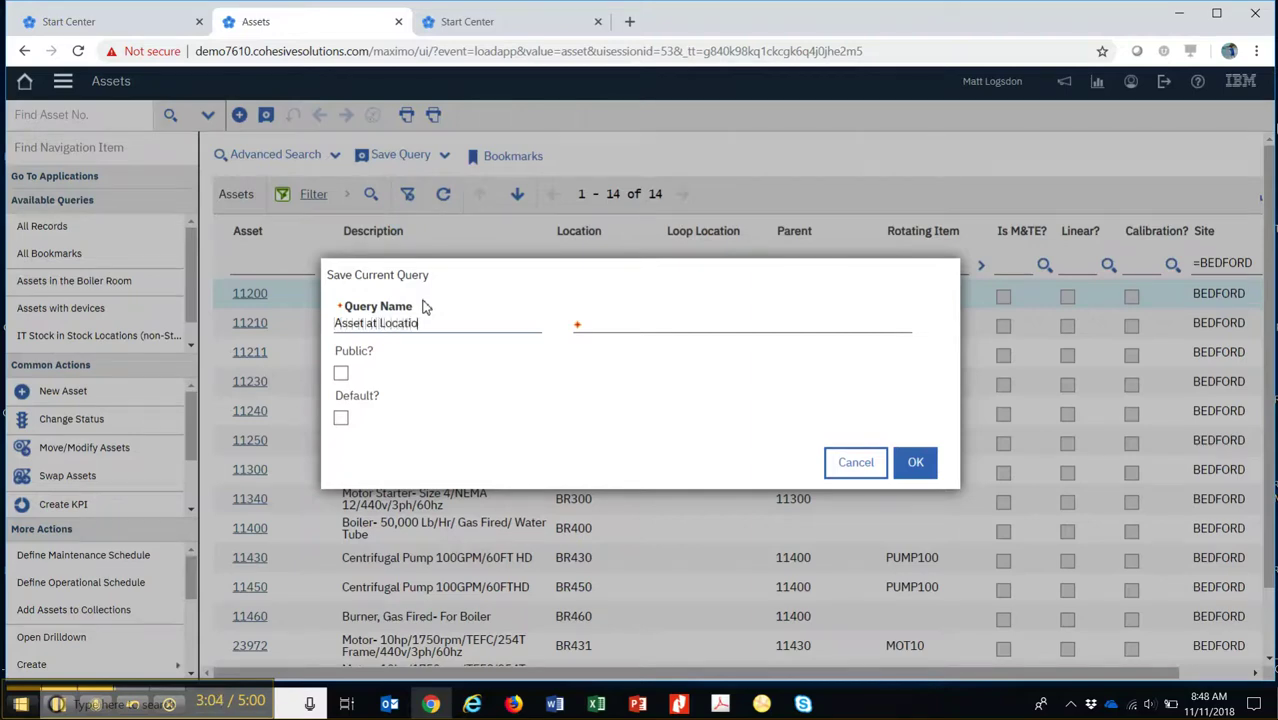
{"action": "type", "text": "n with BR"}
{"action": "left_click_drag", "start_coordinate": [474, 323], "coordinate": [322, 330]}
{"action": "key", "text": "ctrl+c"}
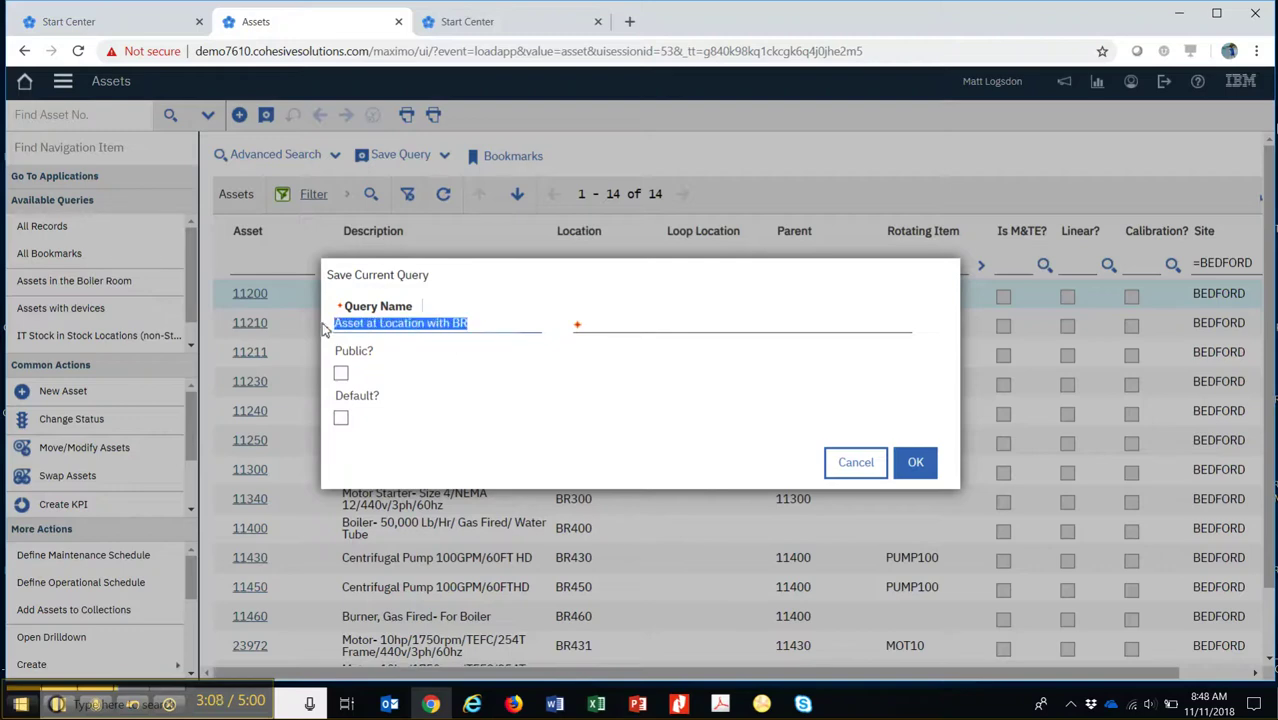
{"action": "left_click", "coordinate": [659, 322]}
{"action": "key", "text": "ctrl+v"}
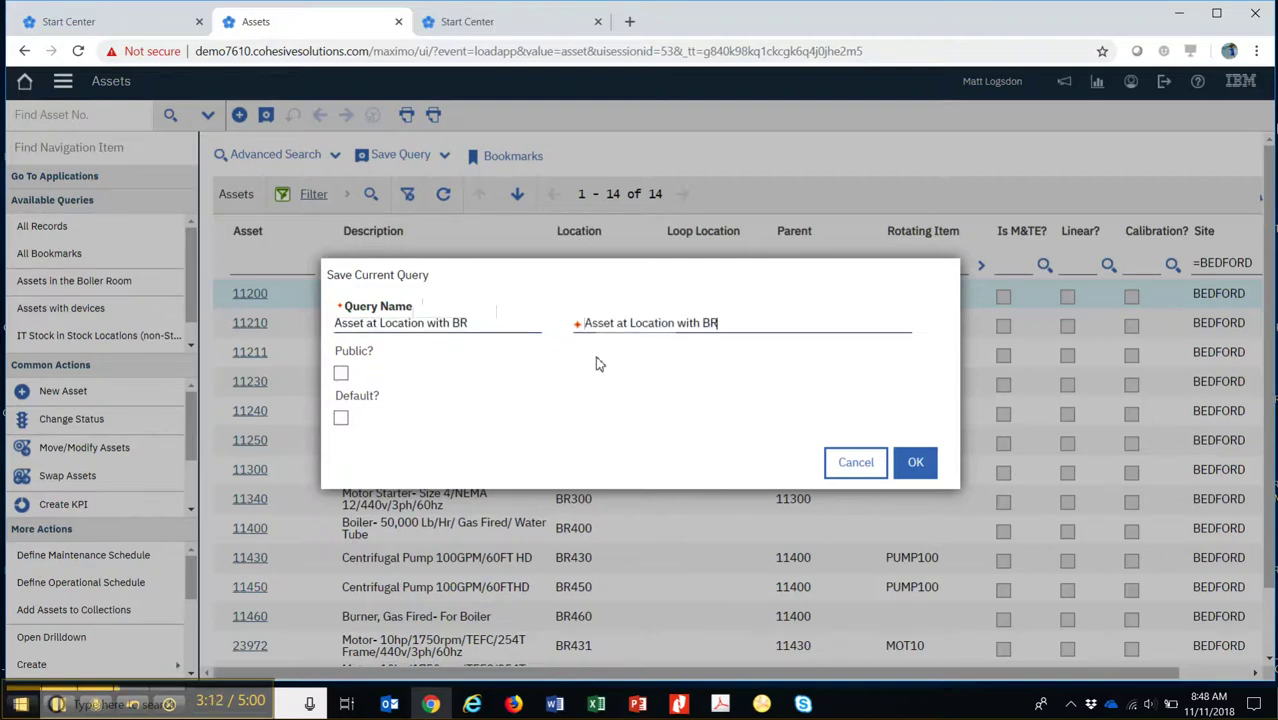
{"action": "left_click", "coordinate": [341, 418]}
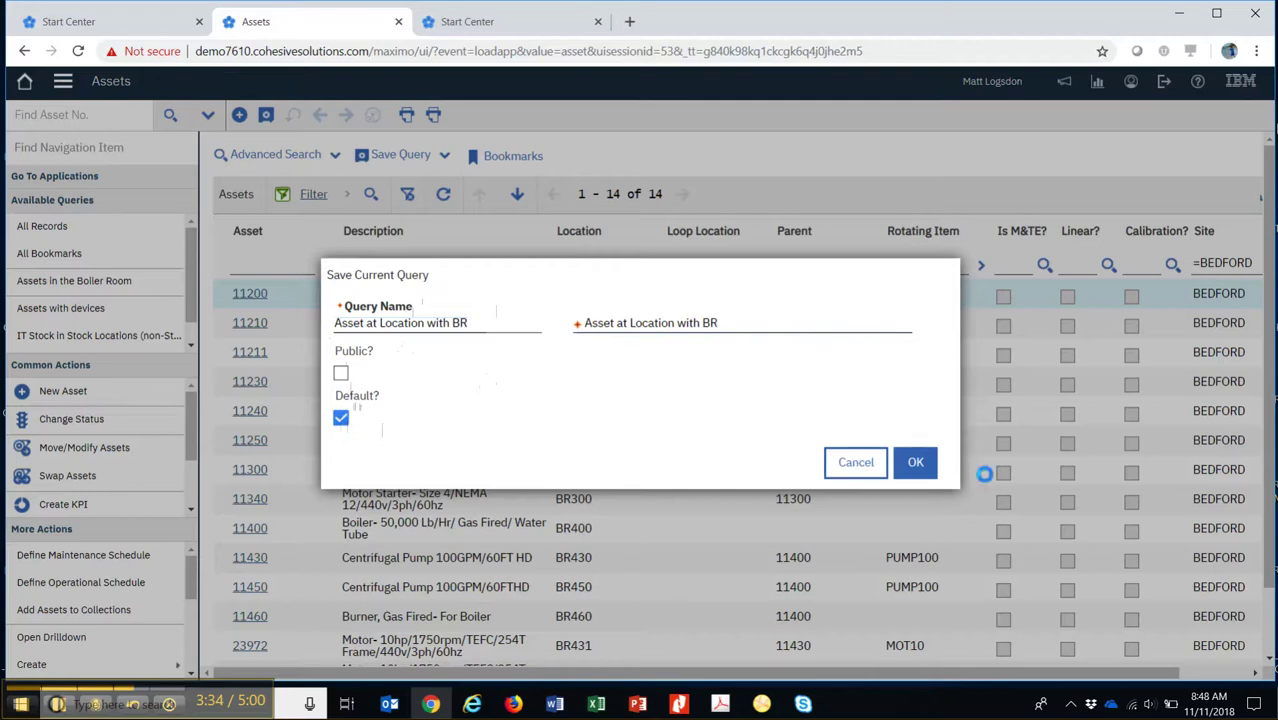
{"action": "left_click", "coordinate": [916, 463]}
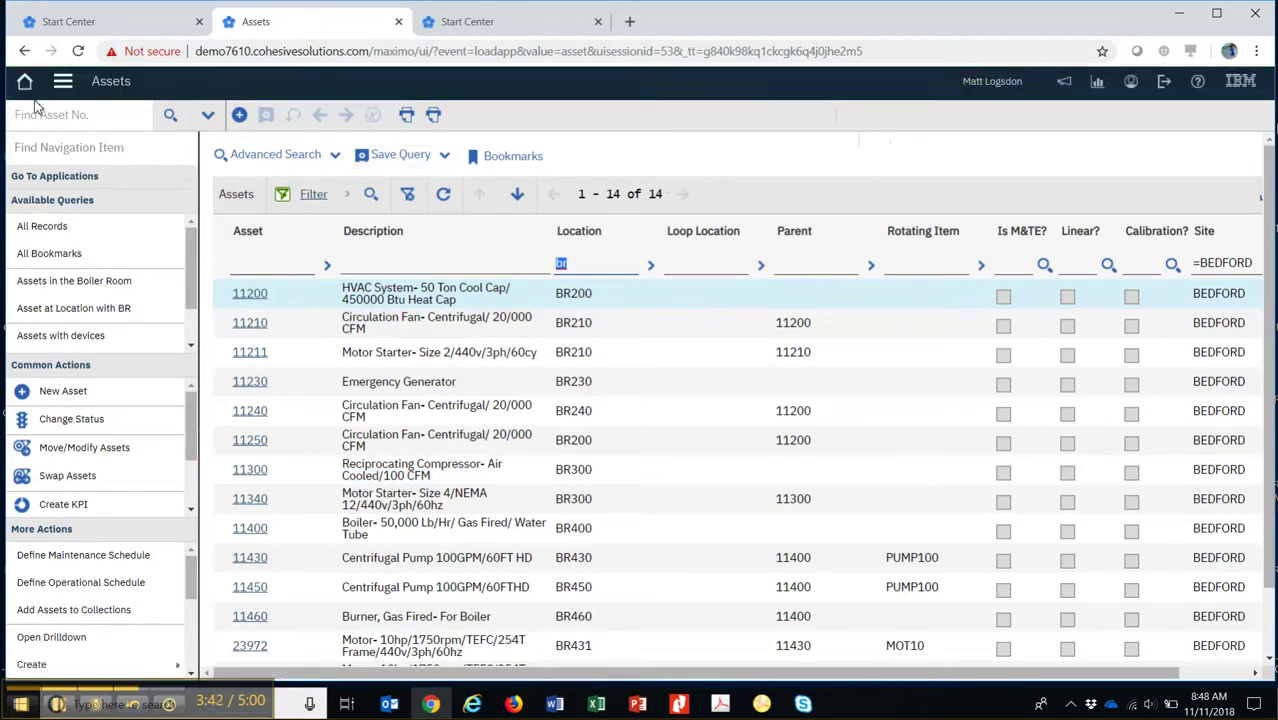
- Go back to the Start Center and reopen the Assets application to load the default query
{"action": "left_click", "coordinate": [24, 81]}
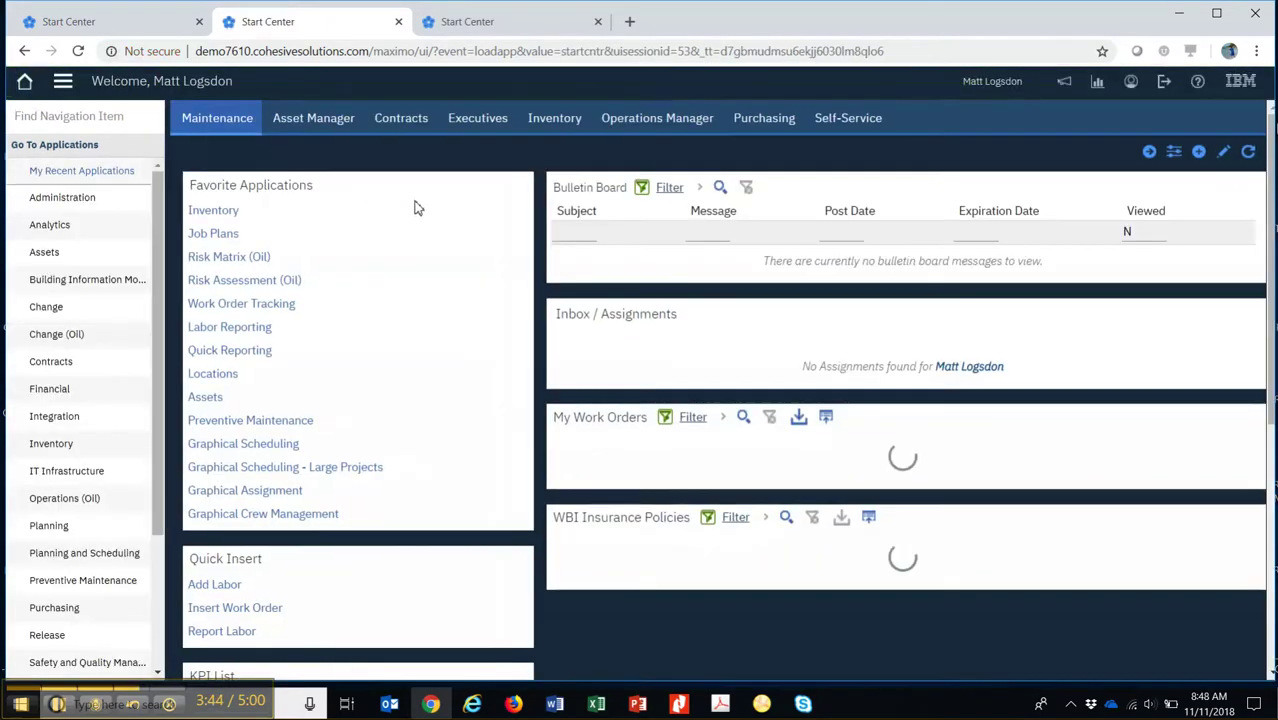
{"action": "mouse_move", "coordinate": [90, 252]}
{"action": "left_click", "coordinate": [180, 255]}
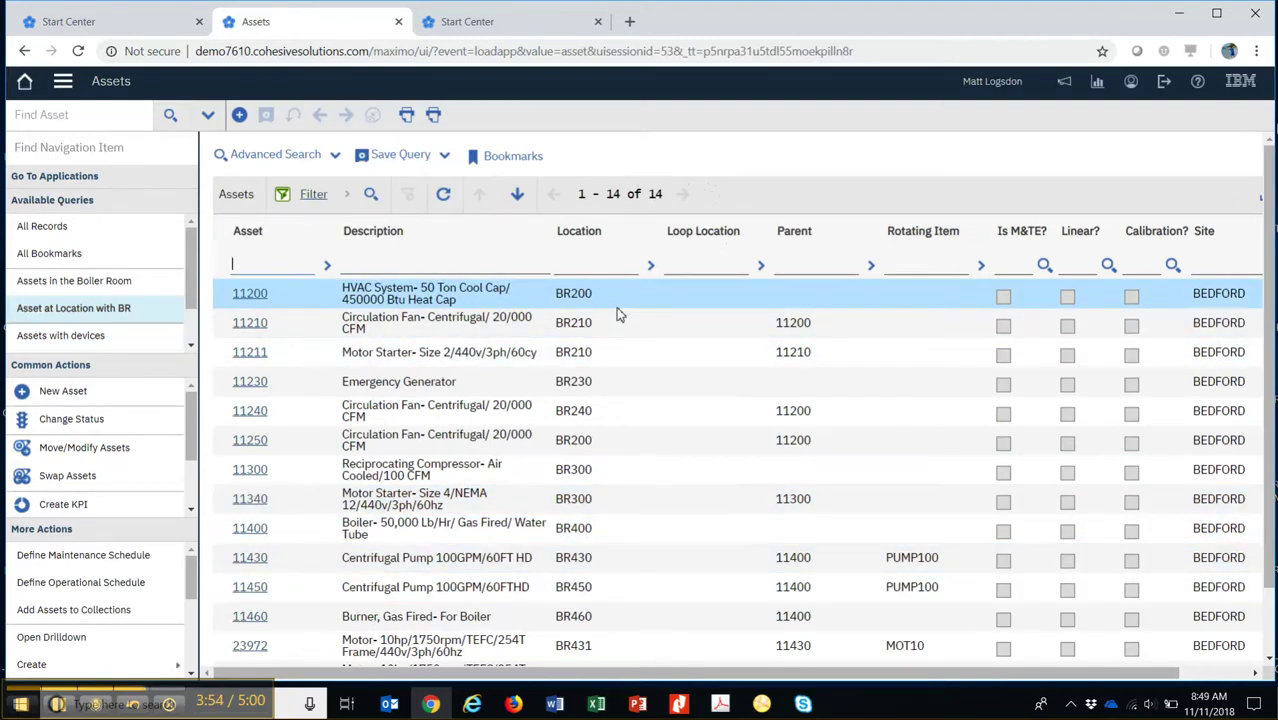
- Open the management of saved queries and inspect the clause of "Asset at Location with BR"
{"action": "left_click", "coordinate": [446, 159]}
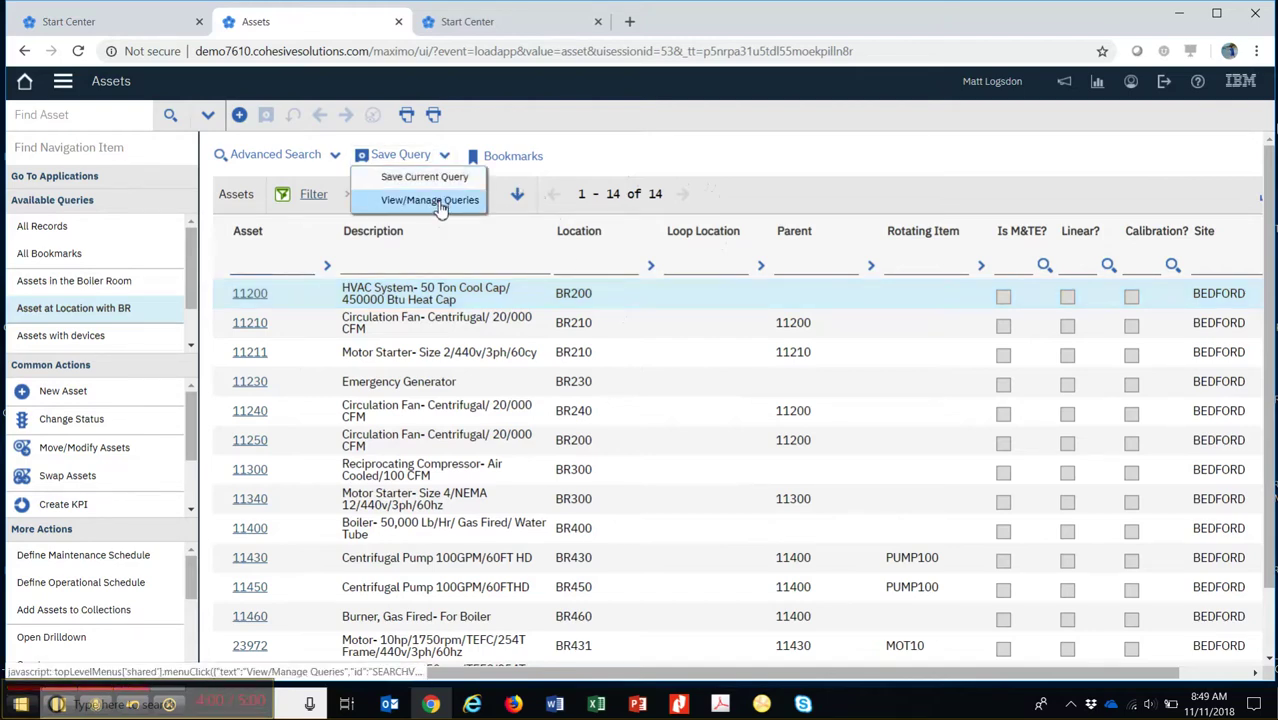
{"action": "left_click", "coordinate": [446, 159]}
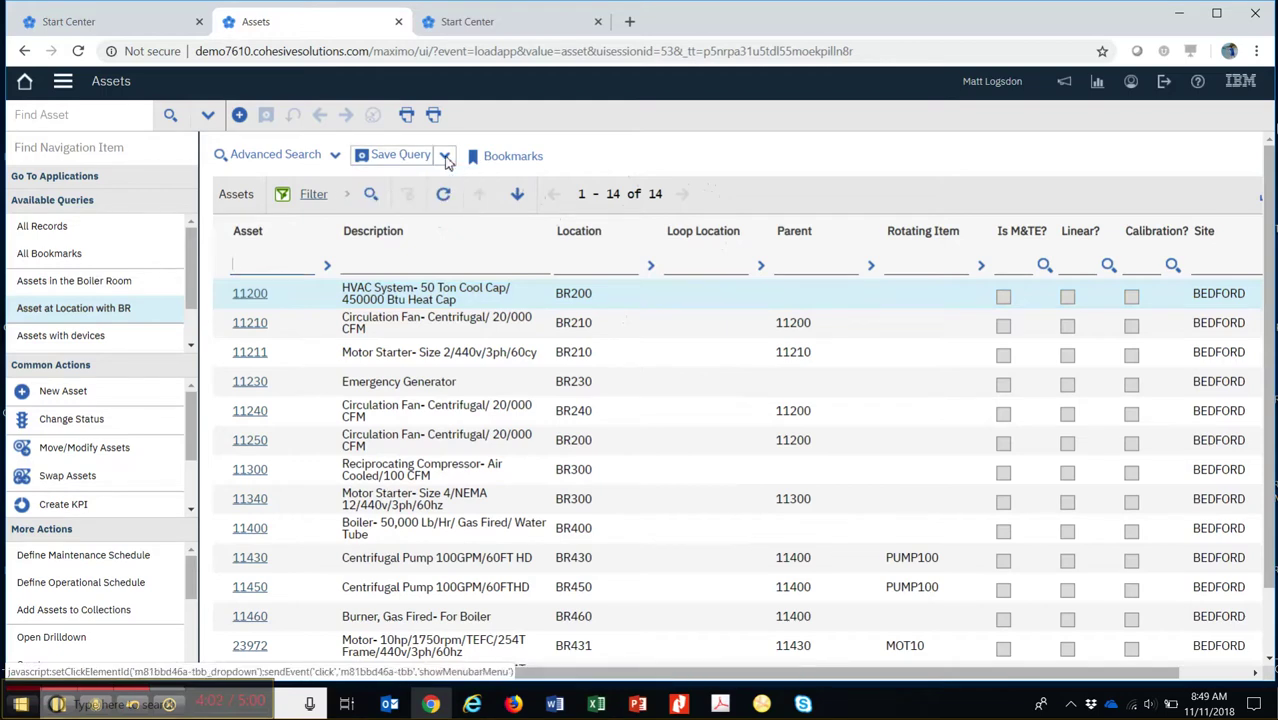
{"action": "left_click", "coordinate": [446, 159]}
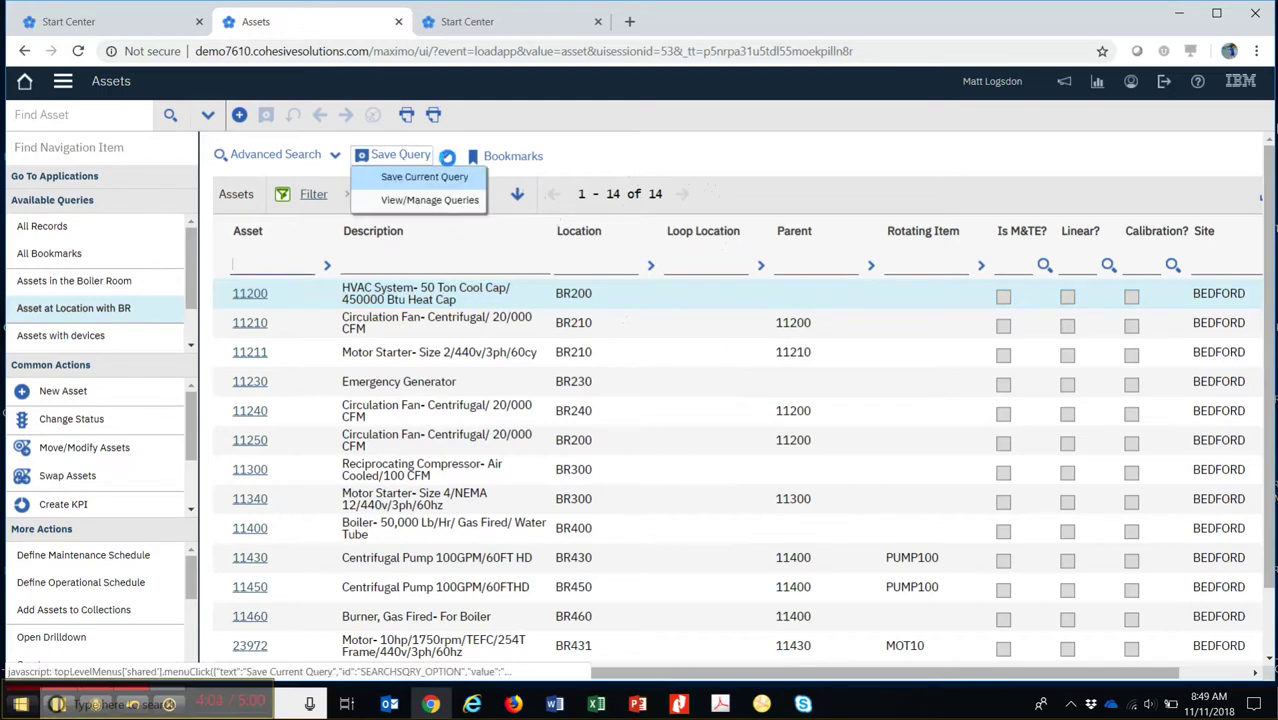
{"action": "left_click", "coordinate": [455, 198]}
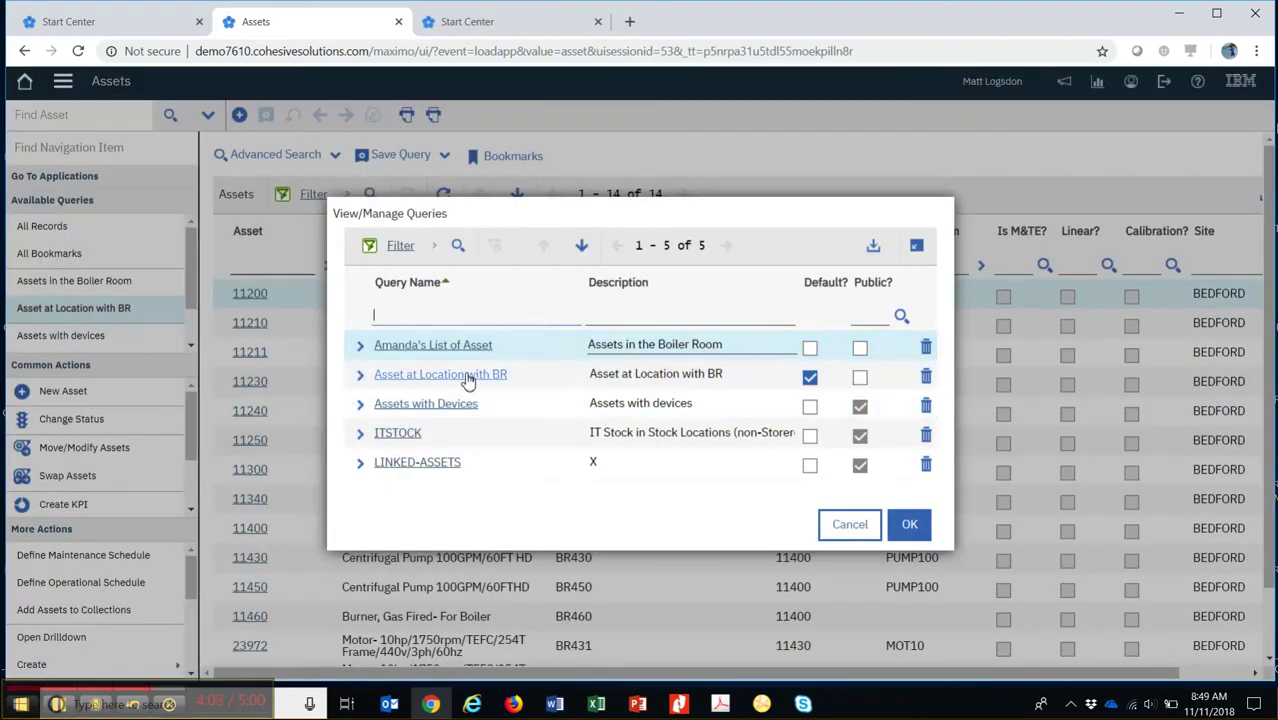
{"action": "left_click", "coordinate": [360, 374]}
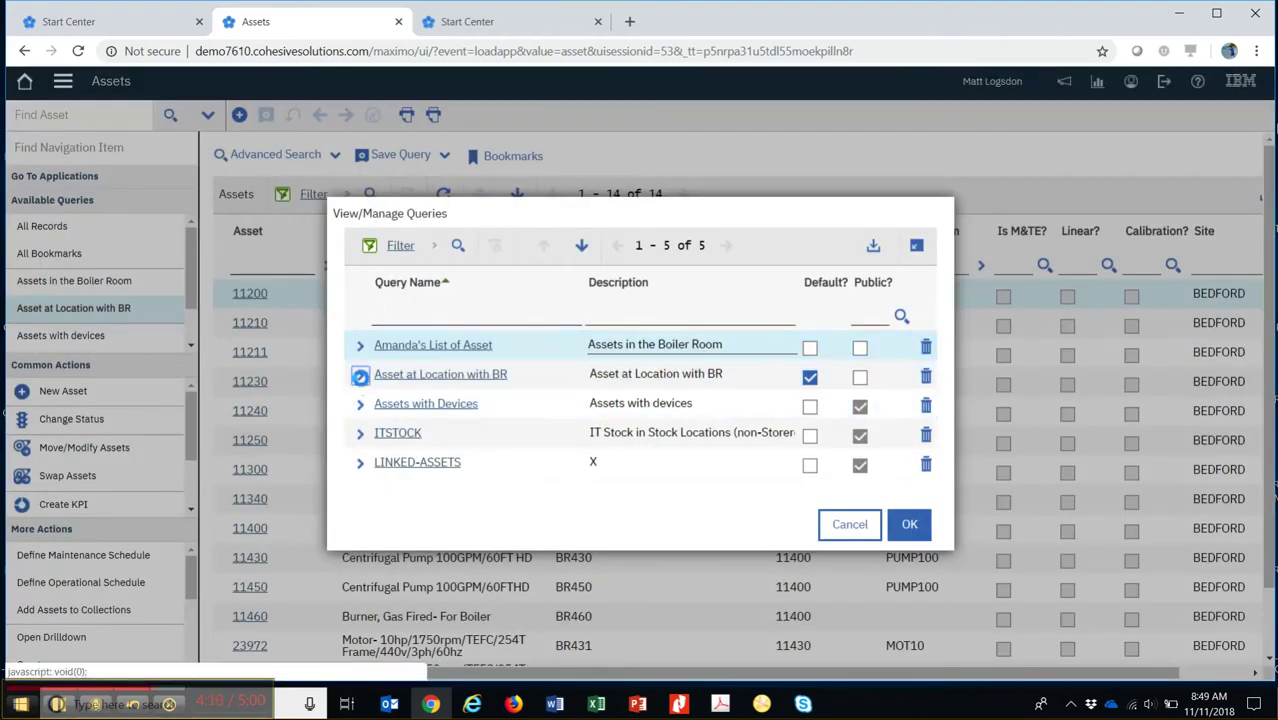
{"action": "left_click_drag", "start_coordinate": [362, 447], "coordinate": [624, 461]}
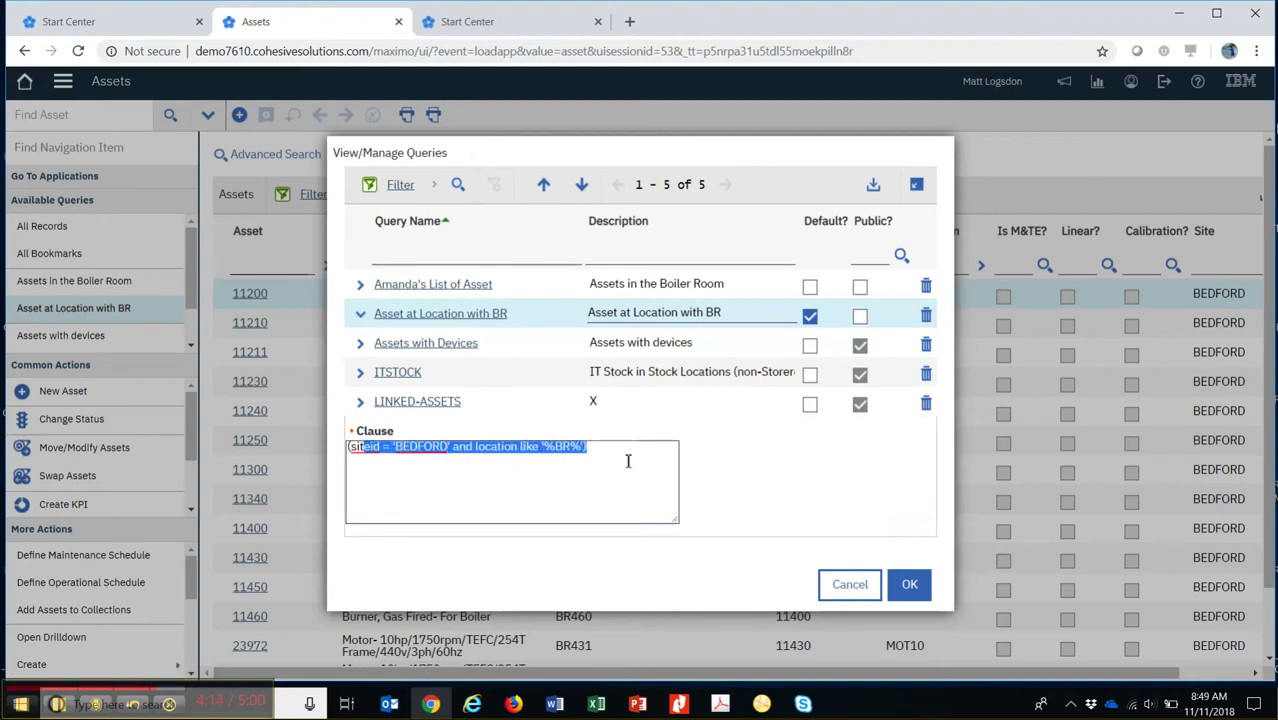